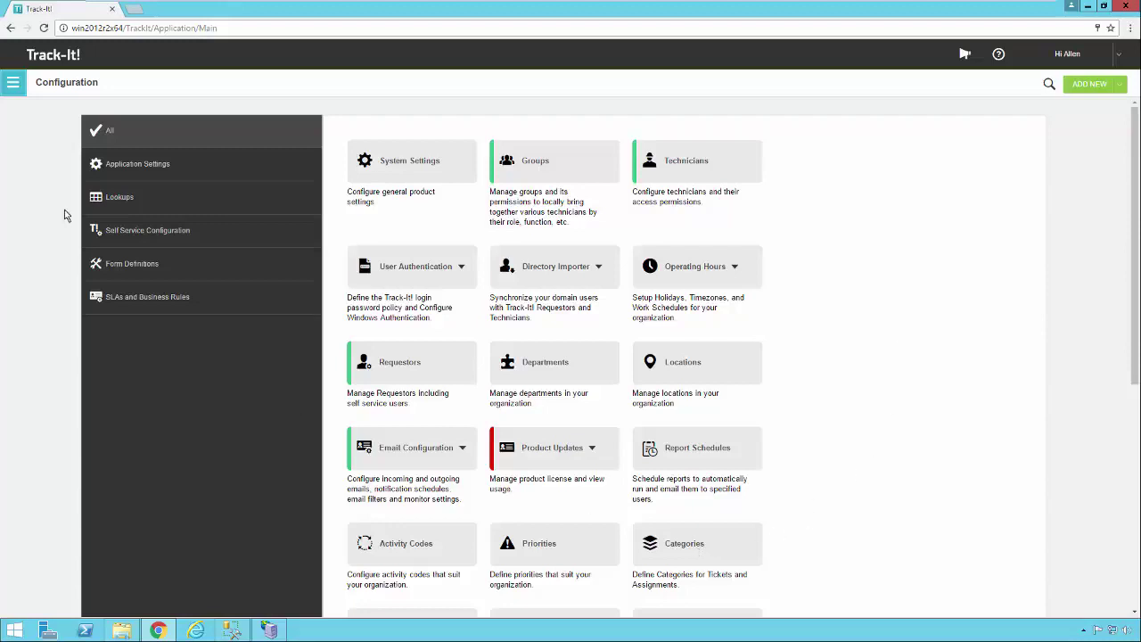
# Open the Categories settings from the Lookups section of the Configuration area
pyautogui.click(14, 85)
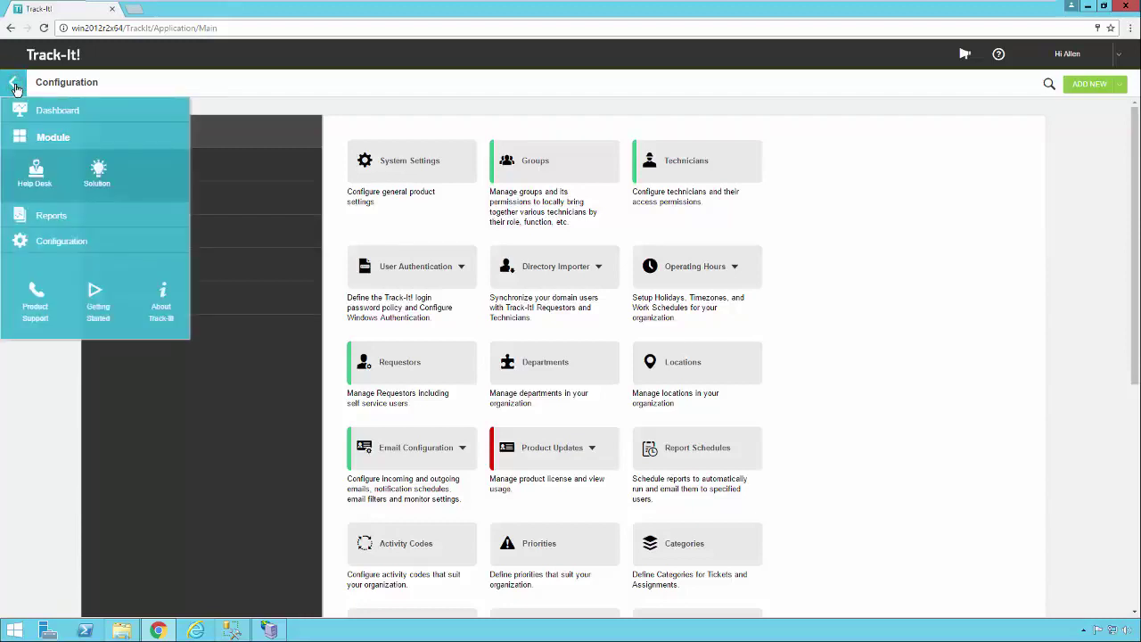
pyautogui.click(58, 241)
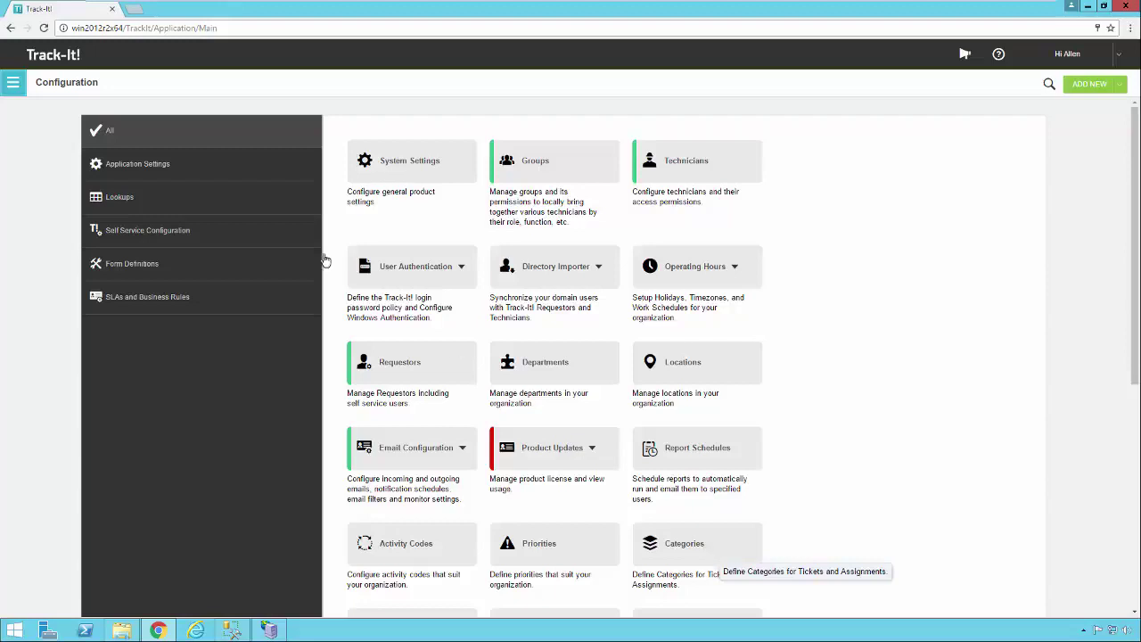
pyautogui.click(171, 208)
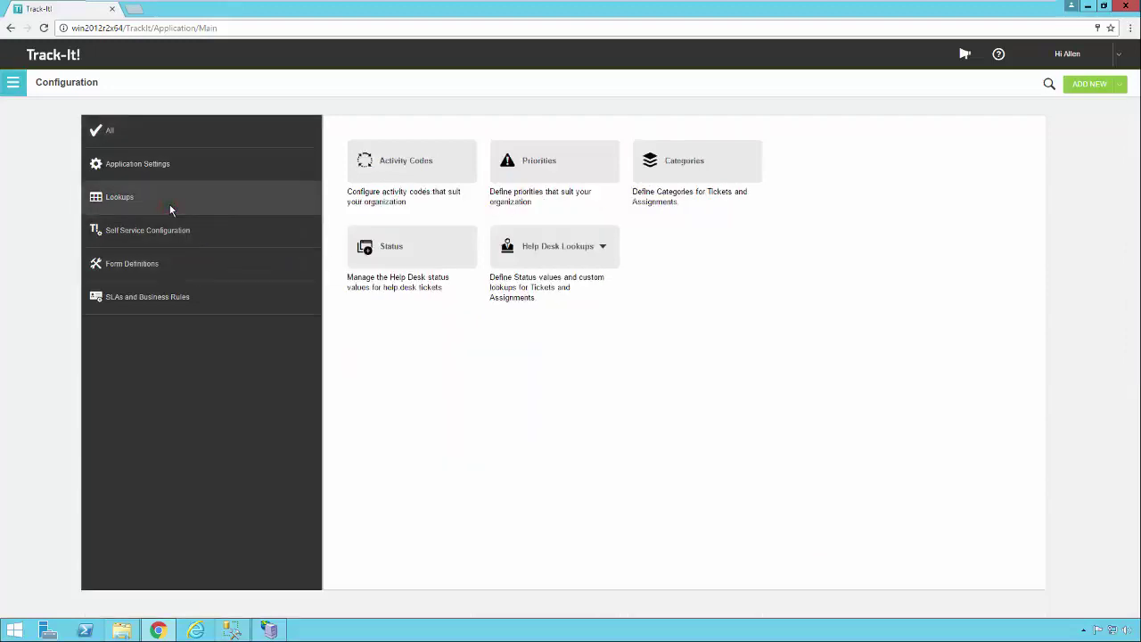
pyautogui.click(687, 165)
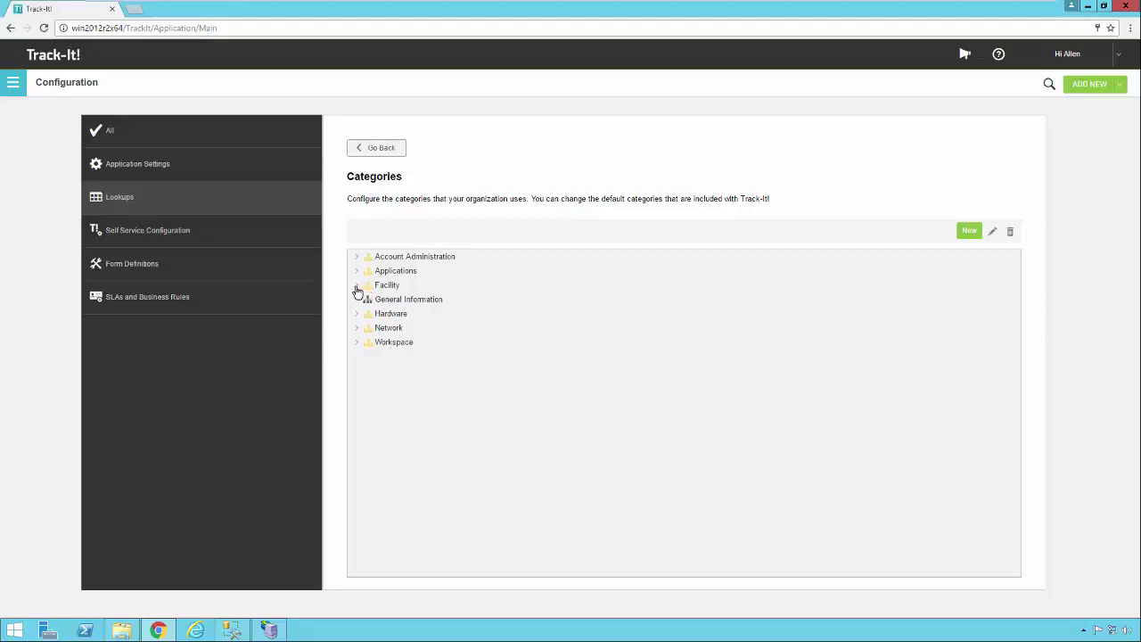
# Create and save a category named Windows under Facility > Building Maintenance with priority 3 - Medium
pyautogui.click(356, 286)
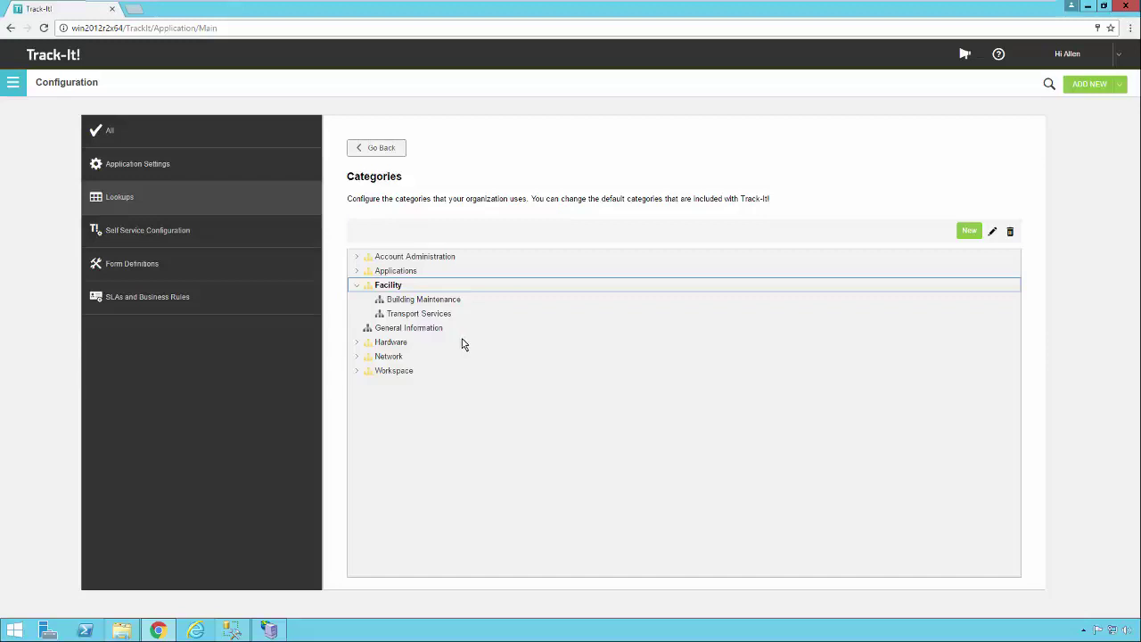
pyautogui.click(428, 300)
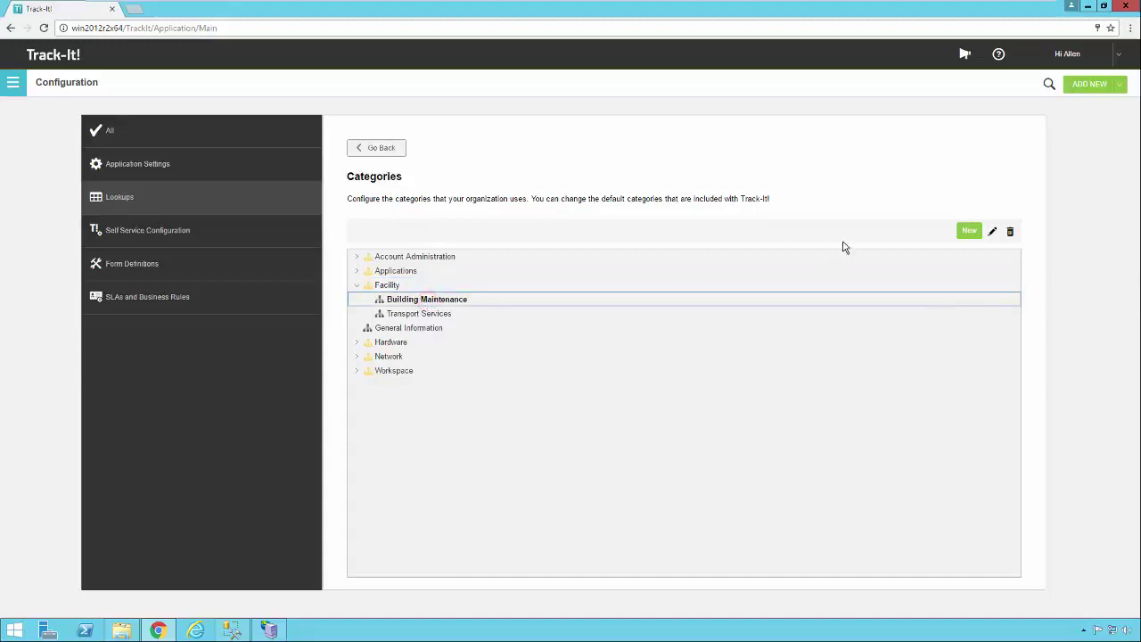
pyautogui.click(969, 232)
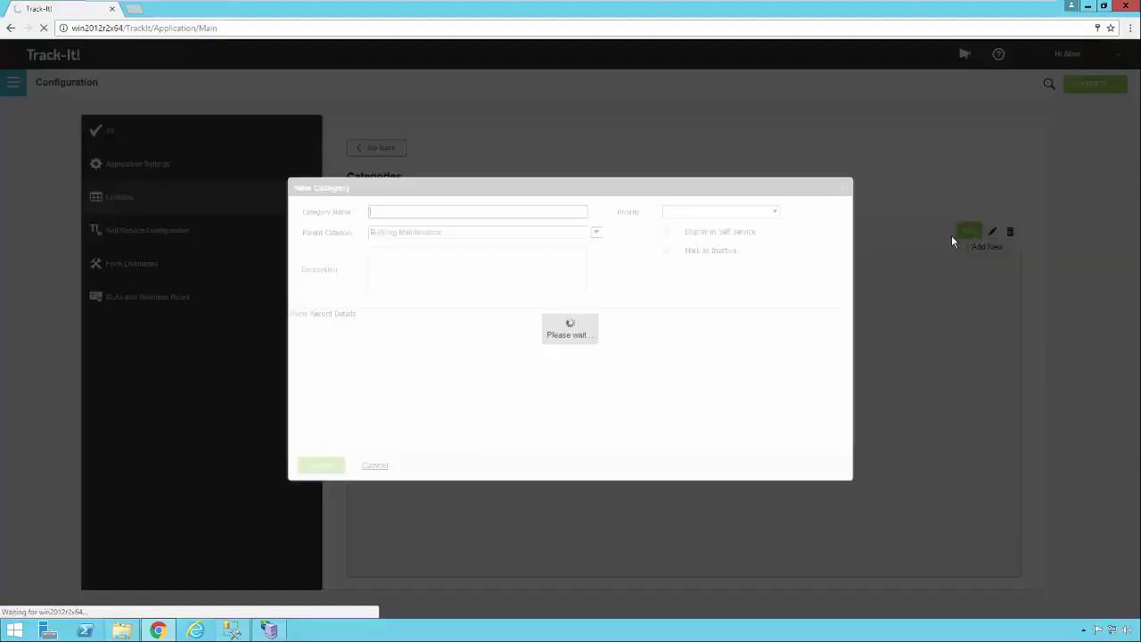
pyautogui.click(414, 213)
pyautogui.write('Window')
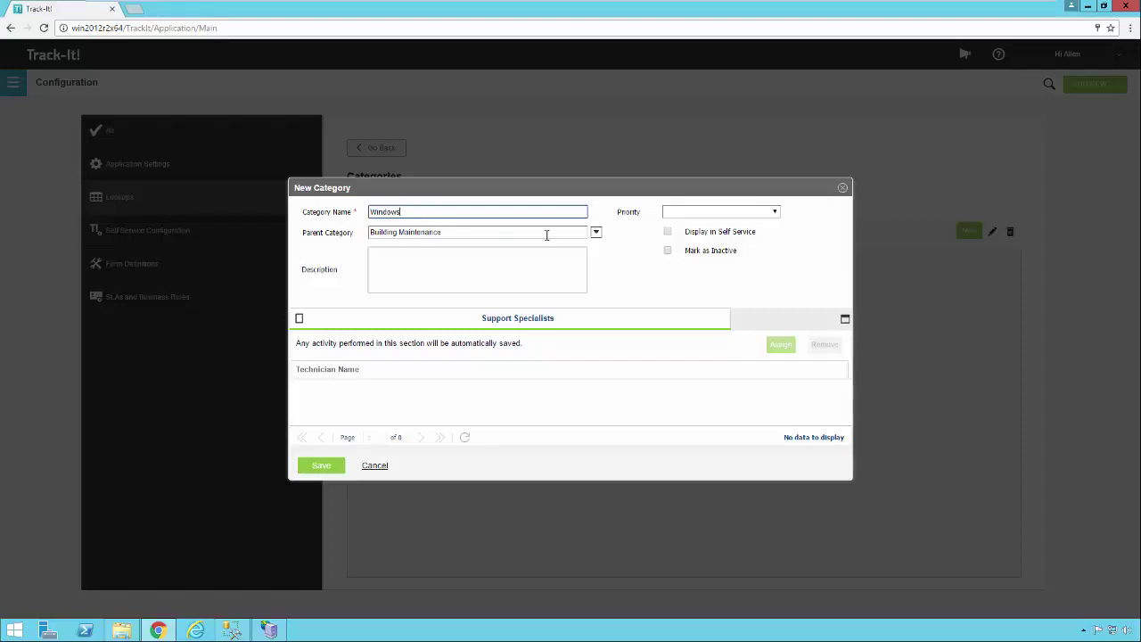
pyautogui.click(439, 269)
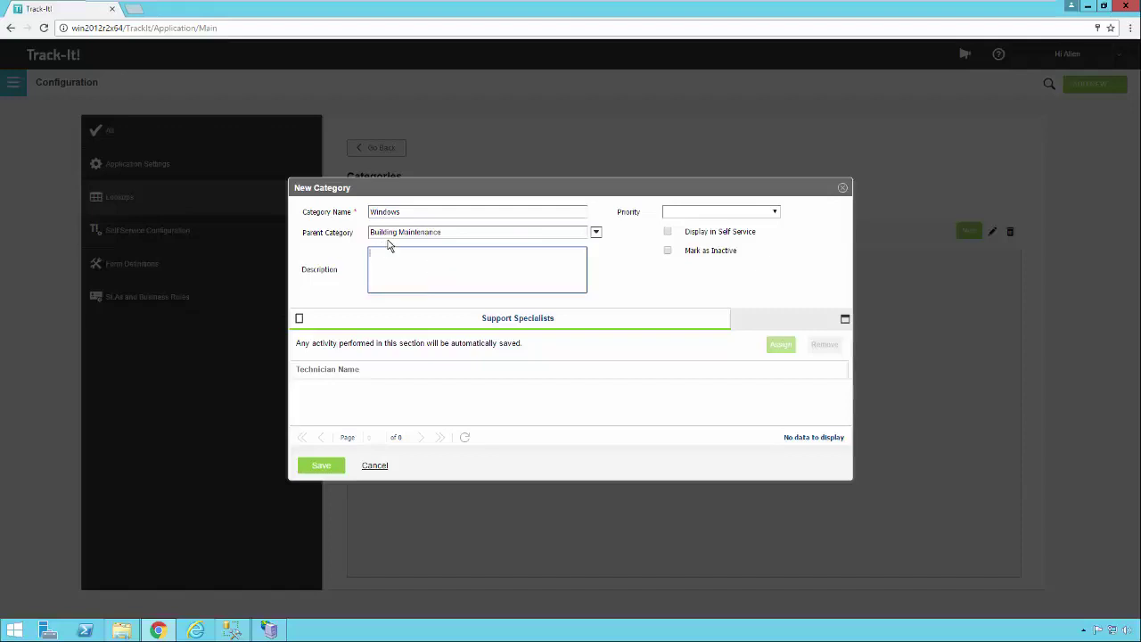
pyautogui.click(775, 214)
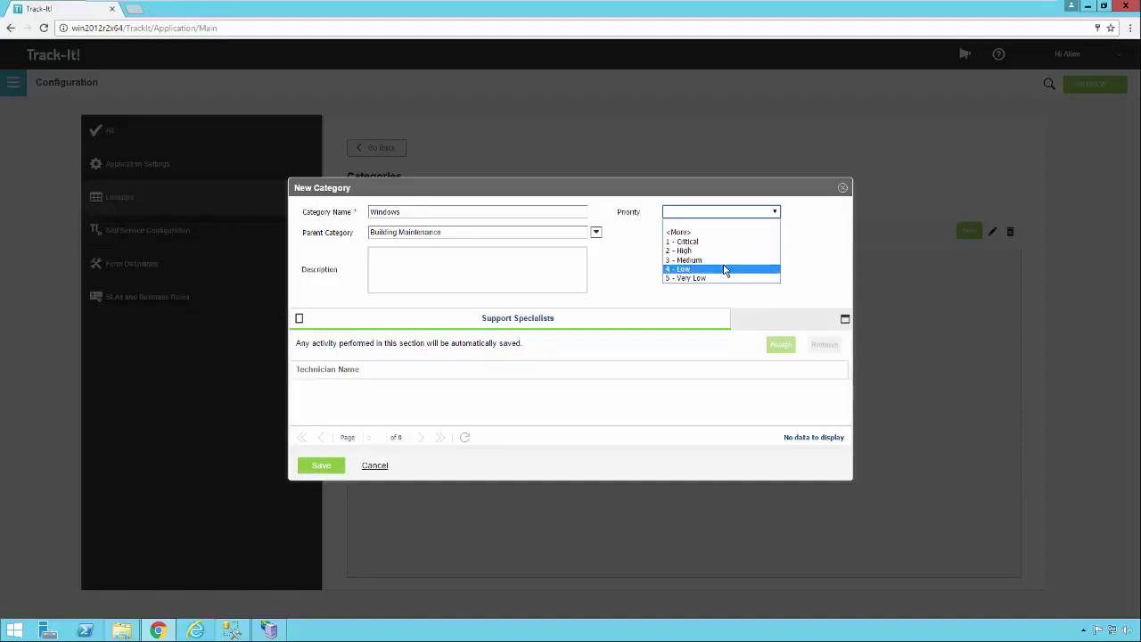
pyautogui.click(718, 261)
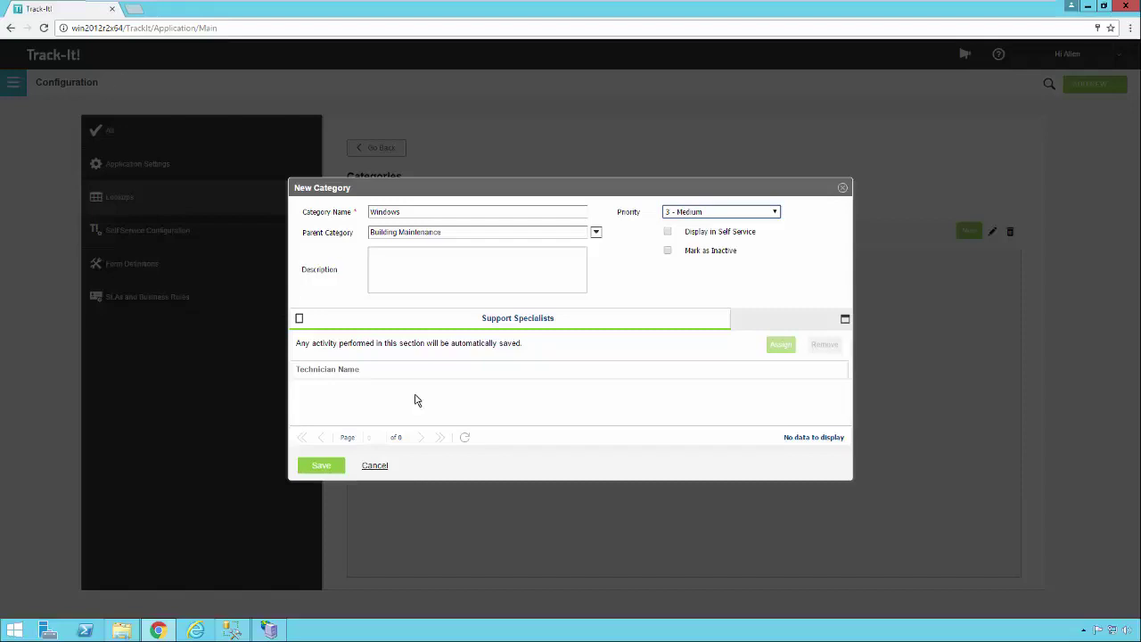
pyautogui.click(324, 465)
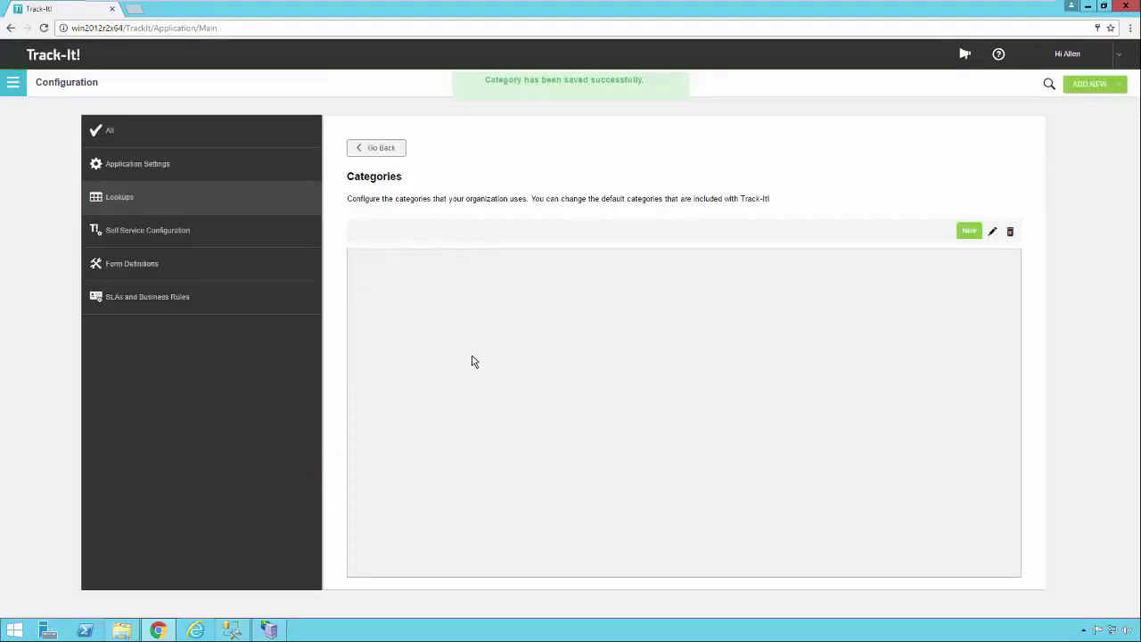
# Create and save a category named Cleaning under Facility > Building Maintenance > Windows
pyautogui.click(357, 286)
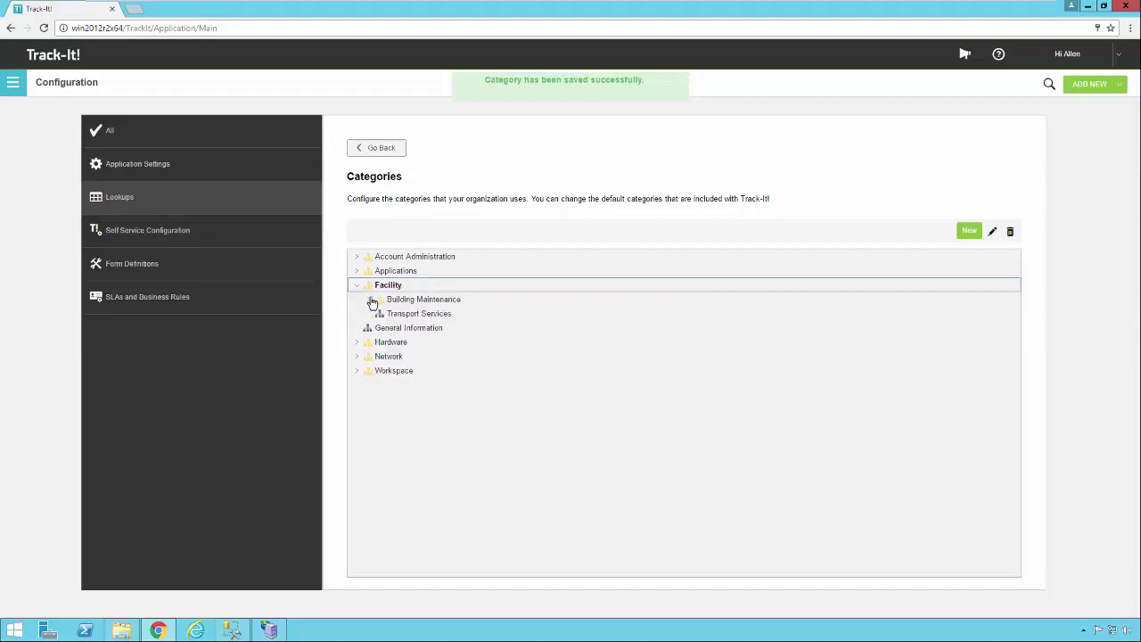
pyautogui.click(371, 300)
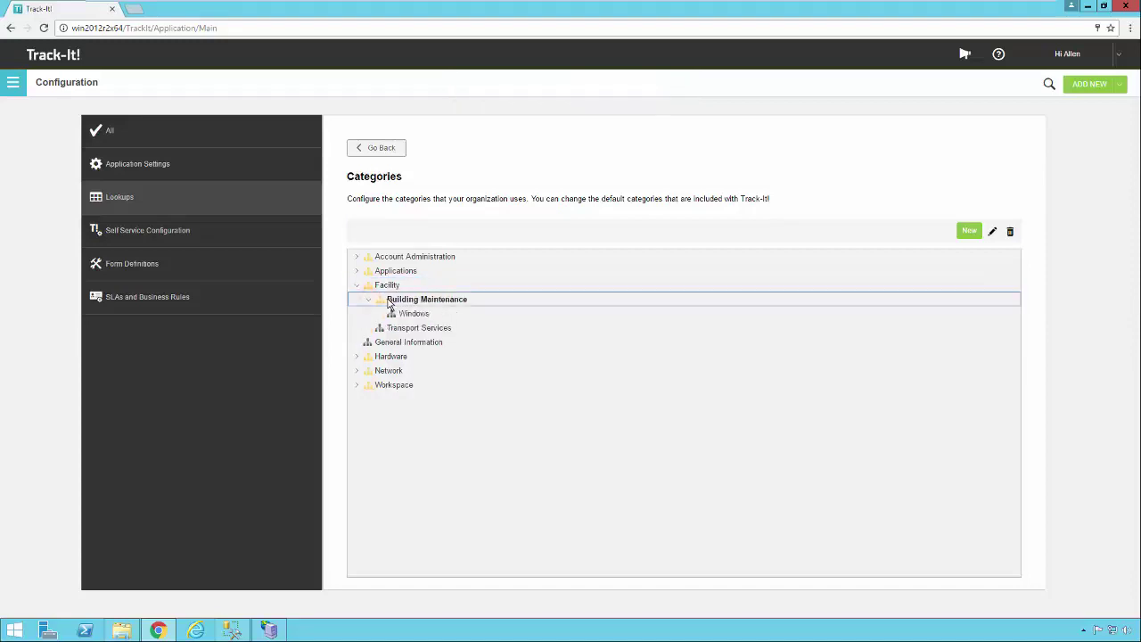
pyautogui.click(417, 316)
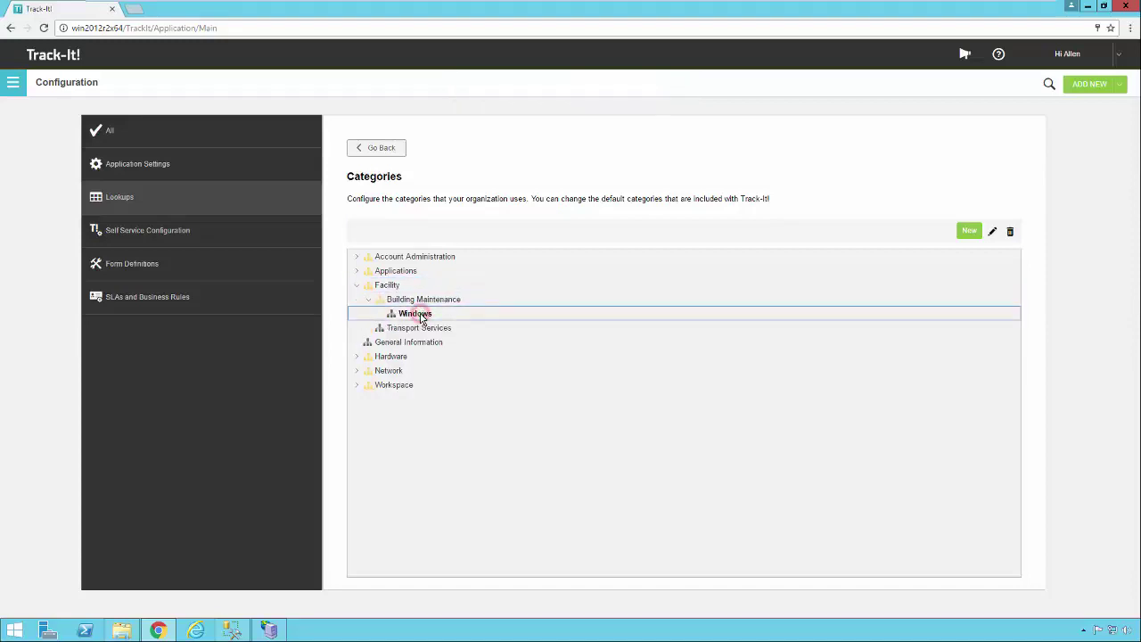
pyautogui.click(969, 231)
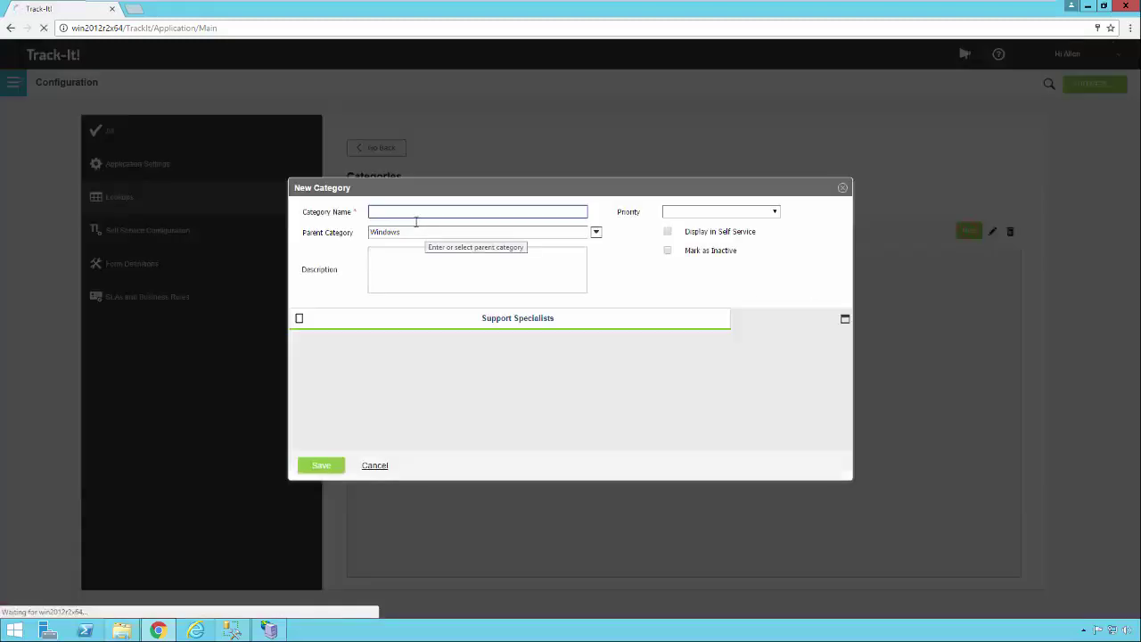
pyautogui.click(413, 212)
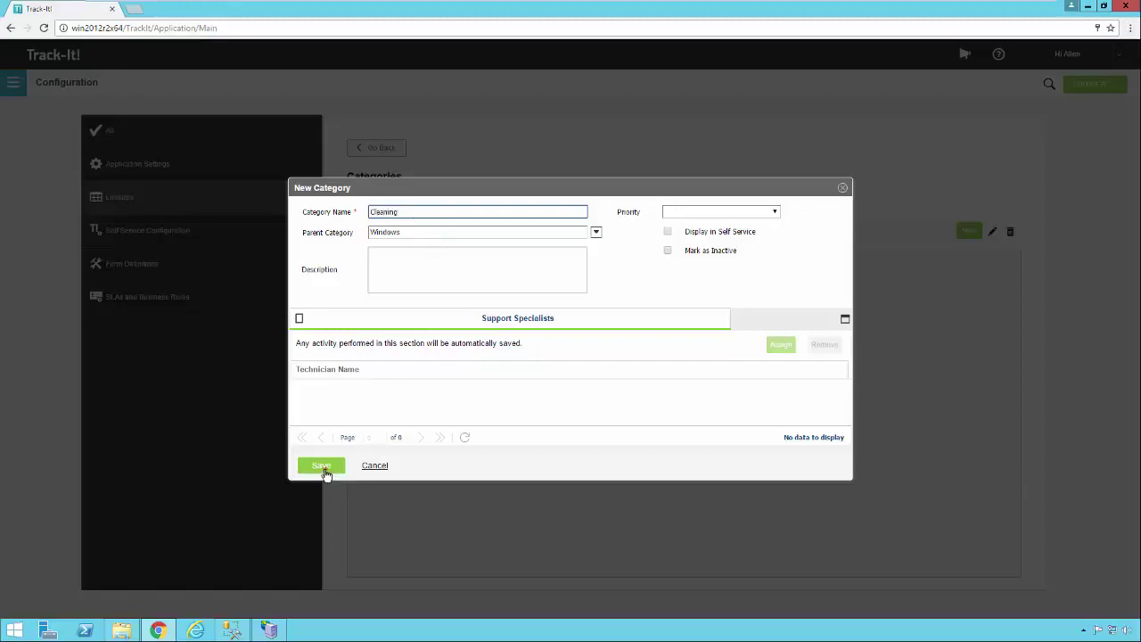
pyautogui.click(323, 468)
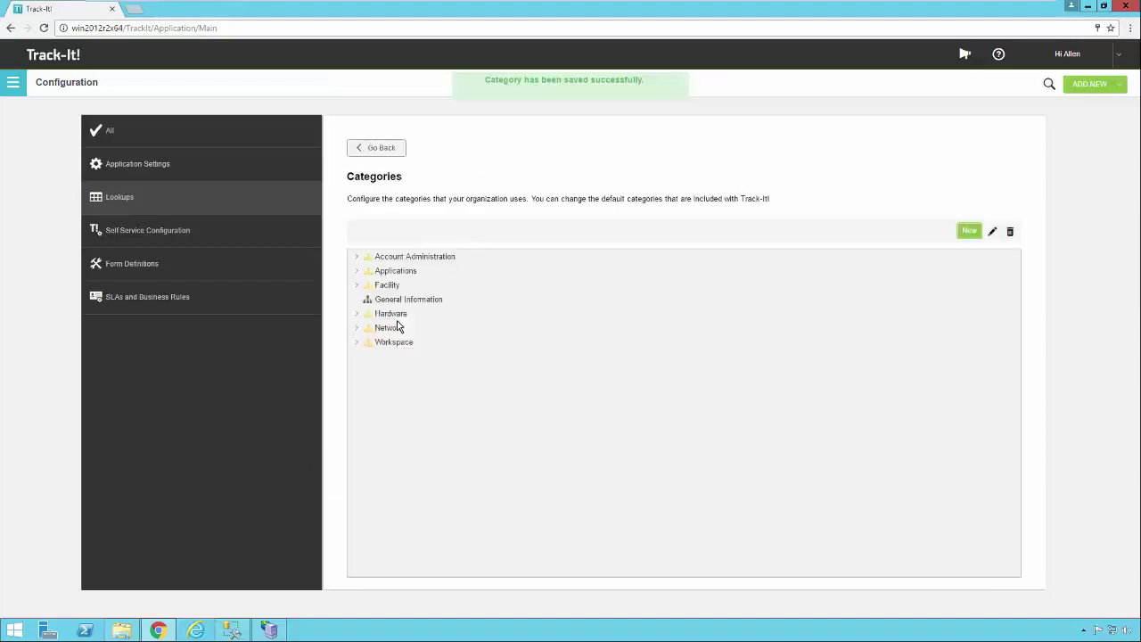
# Create and save a category named Replacement under Facility > Building Maintenance > Windows
pyautogui.click(357, 285)
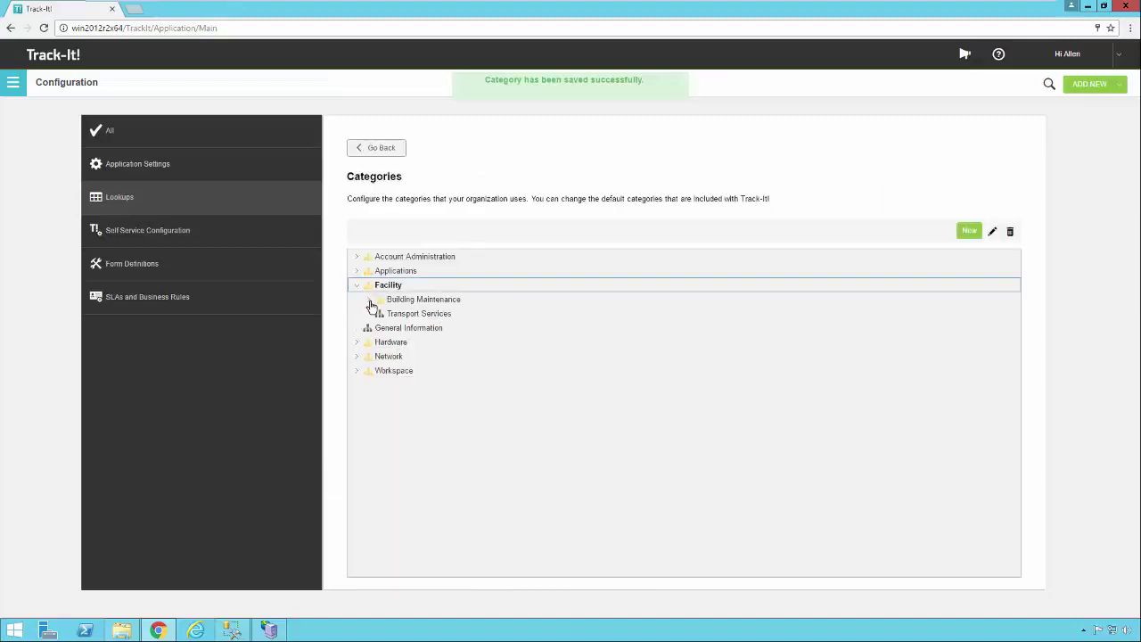
pyautogui.click(369, 301)
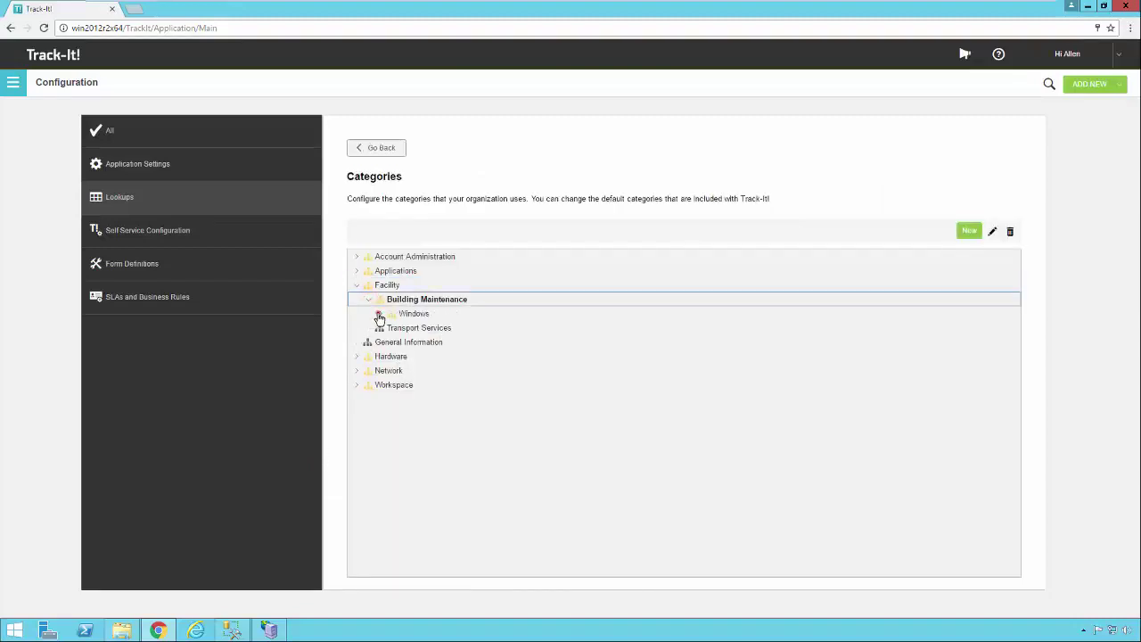
pyautogui.click(378, 314)
pyautogui.click(425, 328)
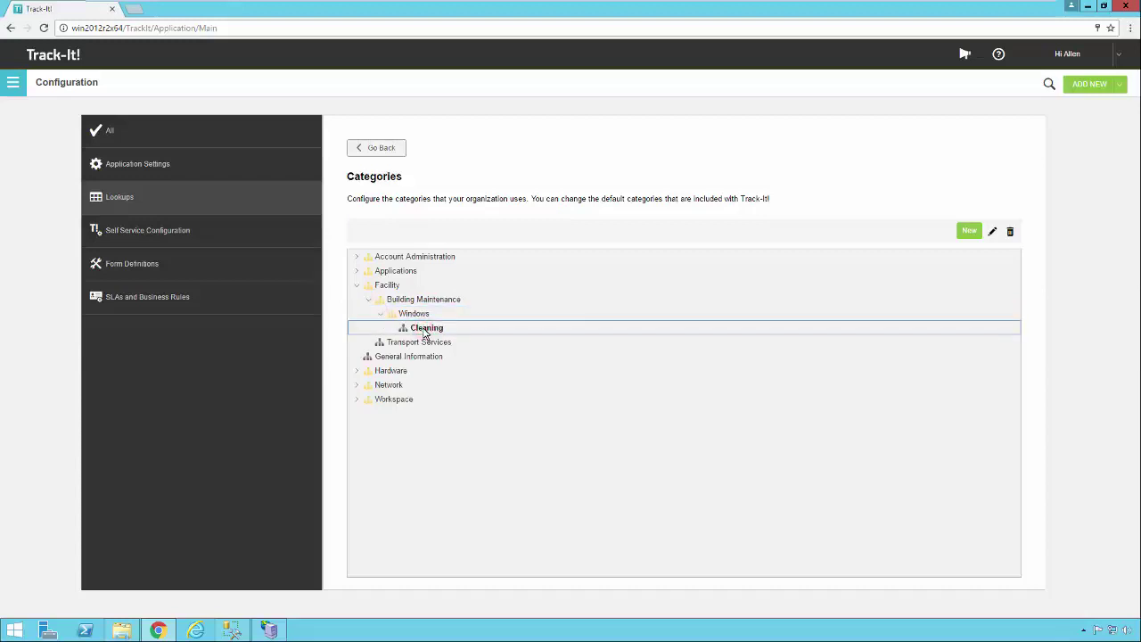
pyautogui.click(419, 314)
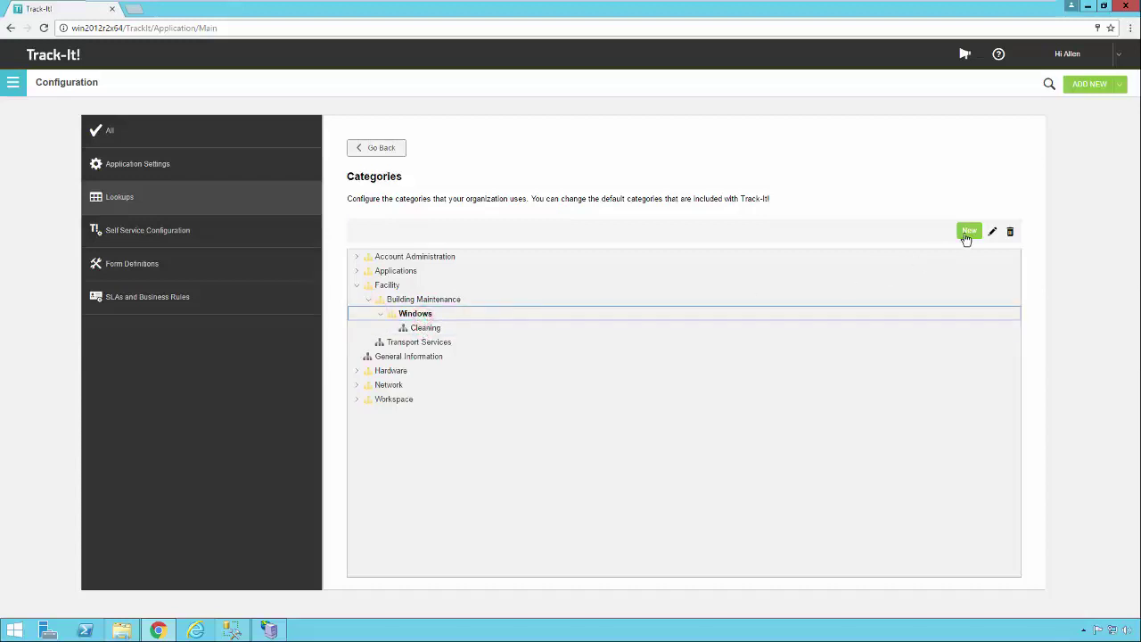
pyautogui.click(967, 233)
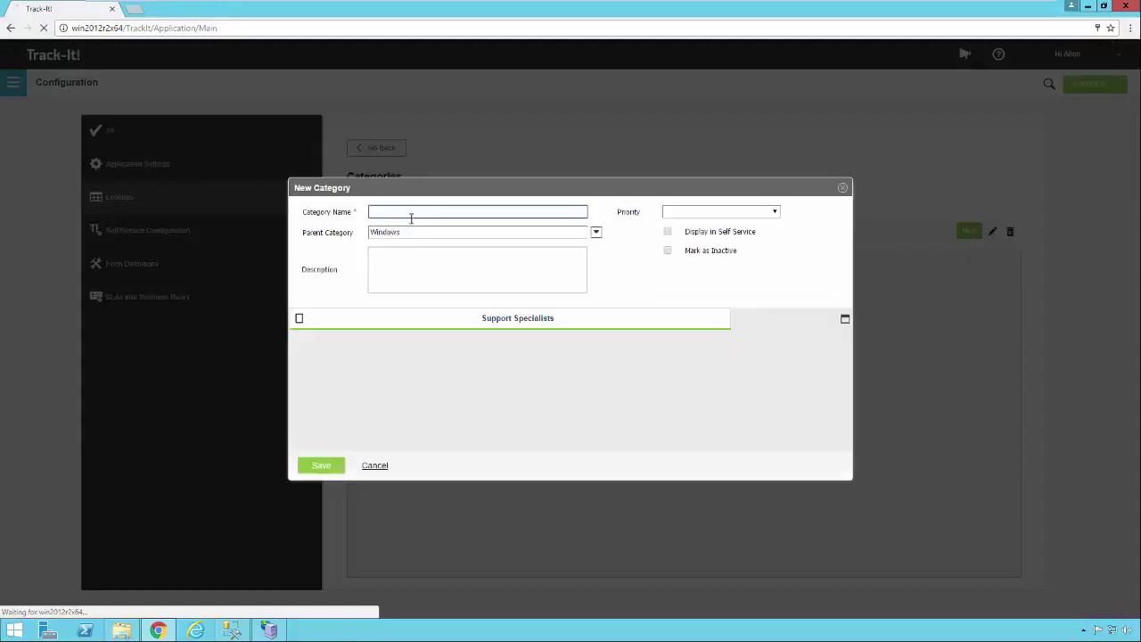
pyautogui.click(407, 213)
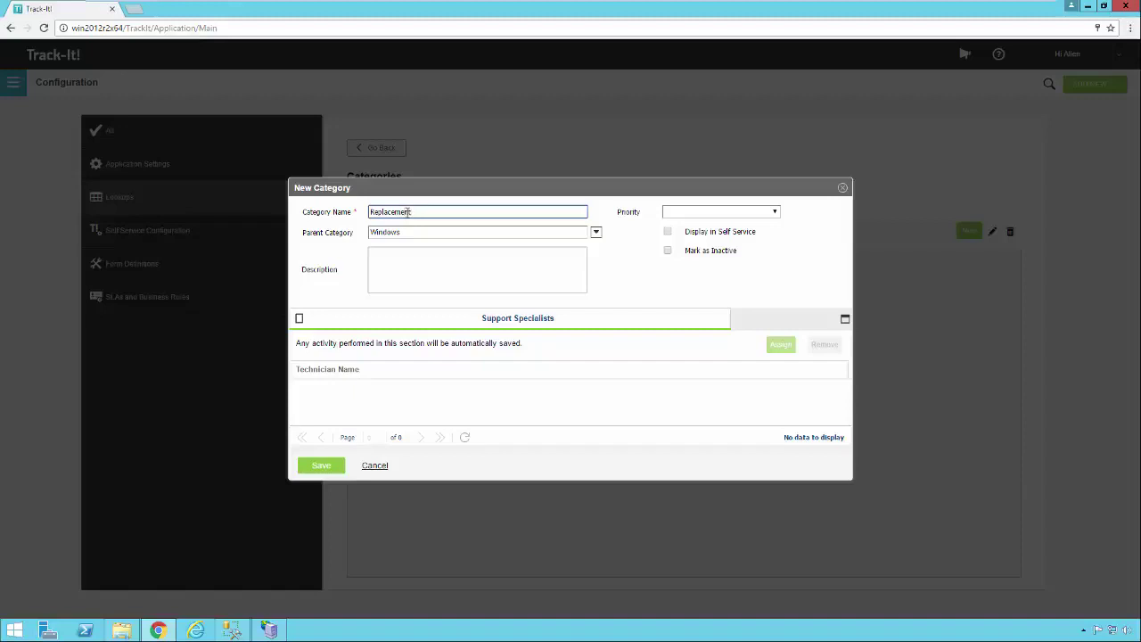
pyautogui.click(319, 466)
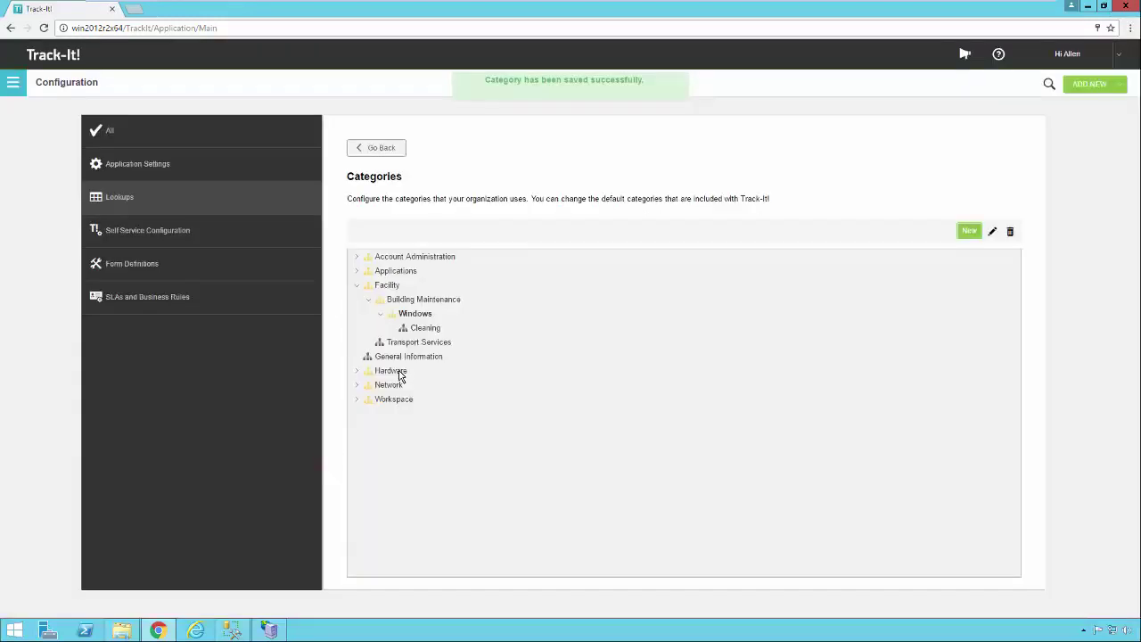
# Expand Facility, Building Maintenance and Windows in the category tree to review the Windows subcategories
pyautogui.click(356, 286)
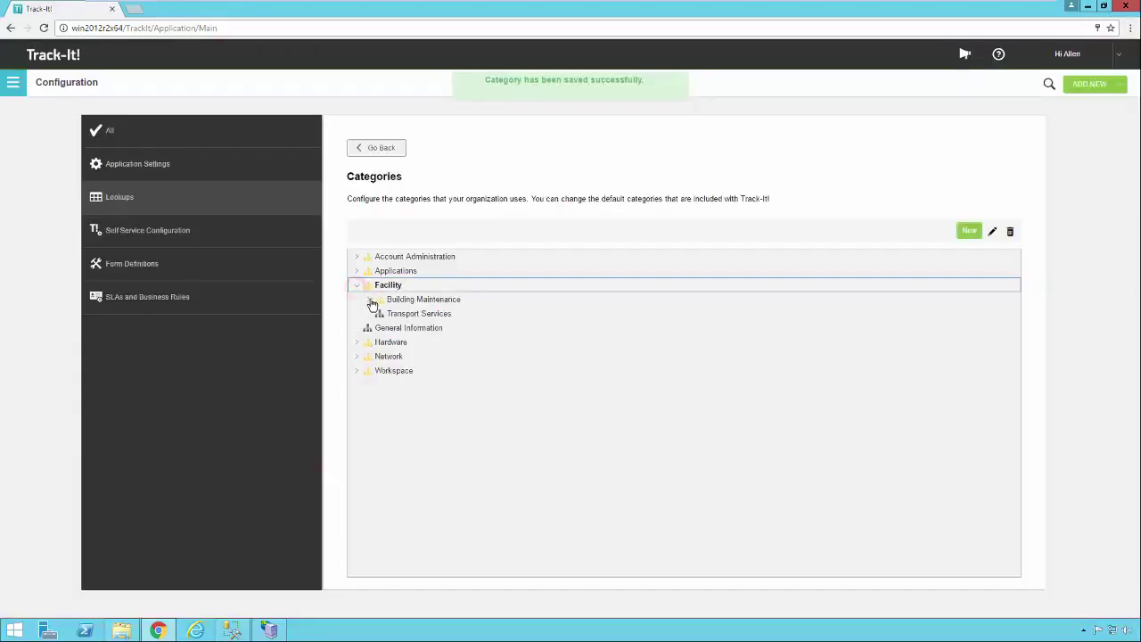
pyautogui.click(371, 299)
pyautogui.click(381, 313)
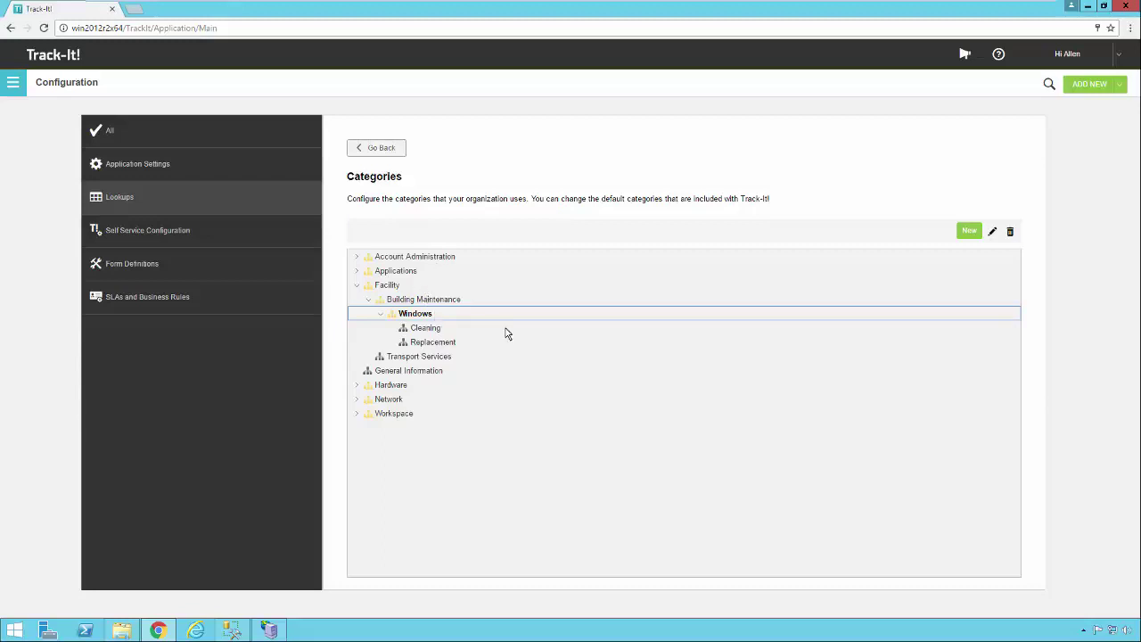
# Change the parent category of Cleaning to Workspace, save it, and check its place in the category tree
pyautogui.click(427, 330)
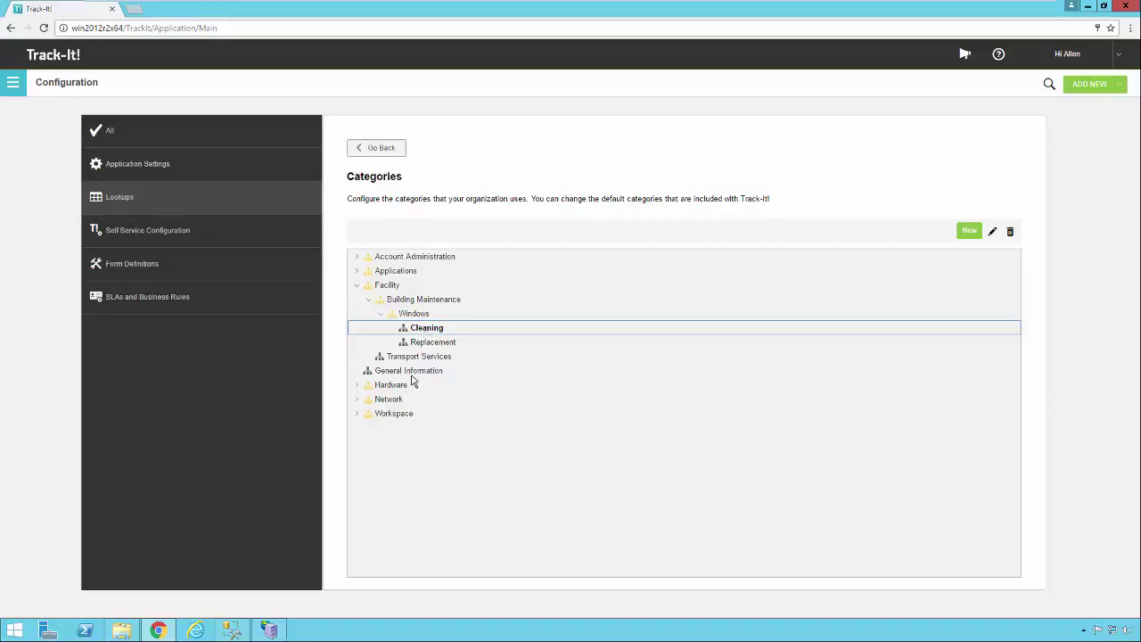
pyautogui.doubleClick(484, 328)
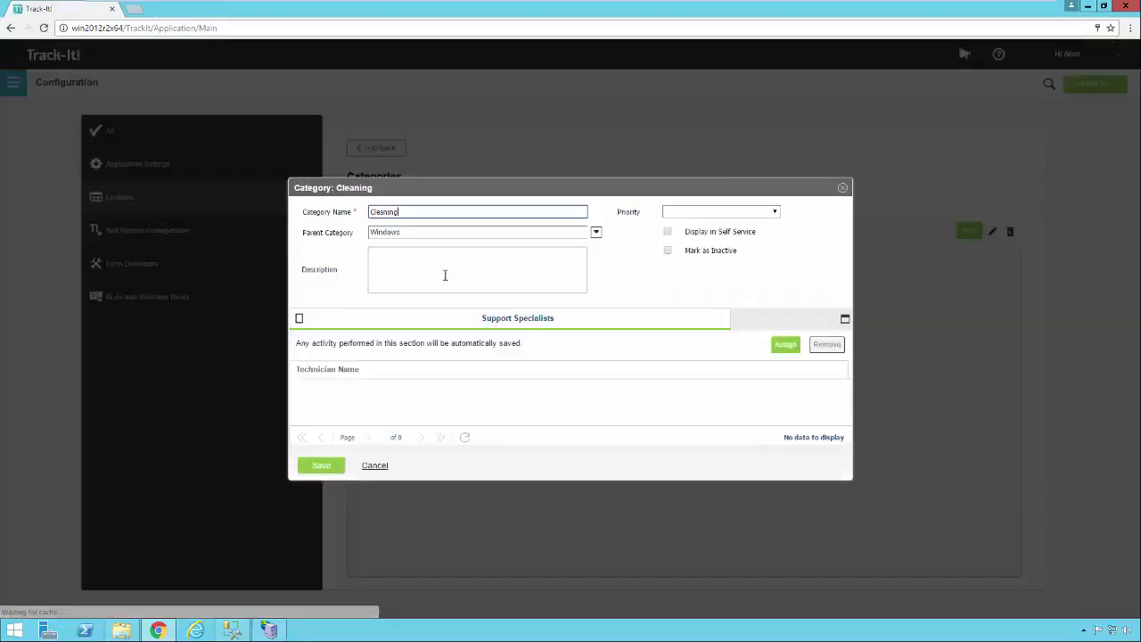
pyautogui.click(595, 232)
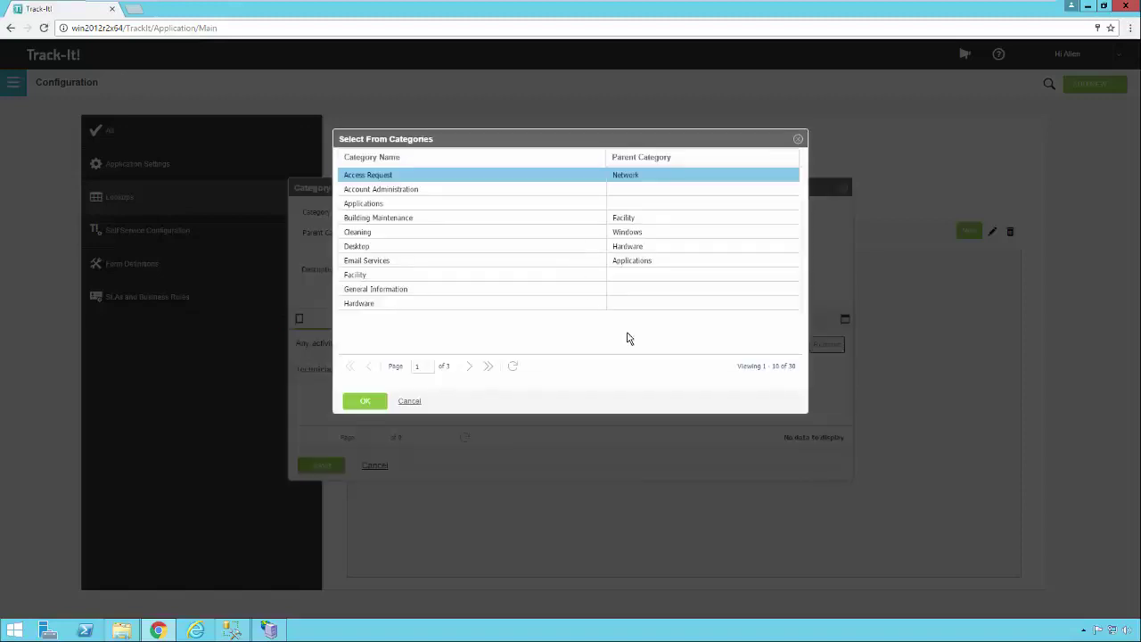
pyautogui.click(469, 367)
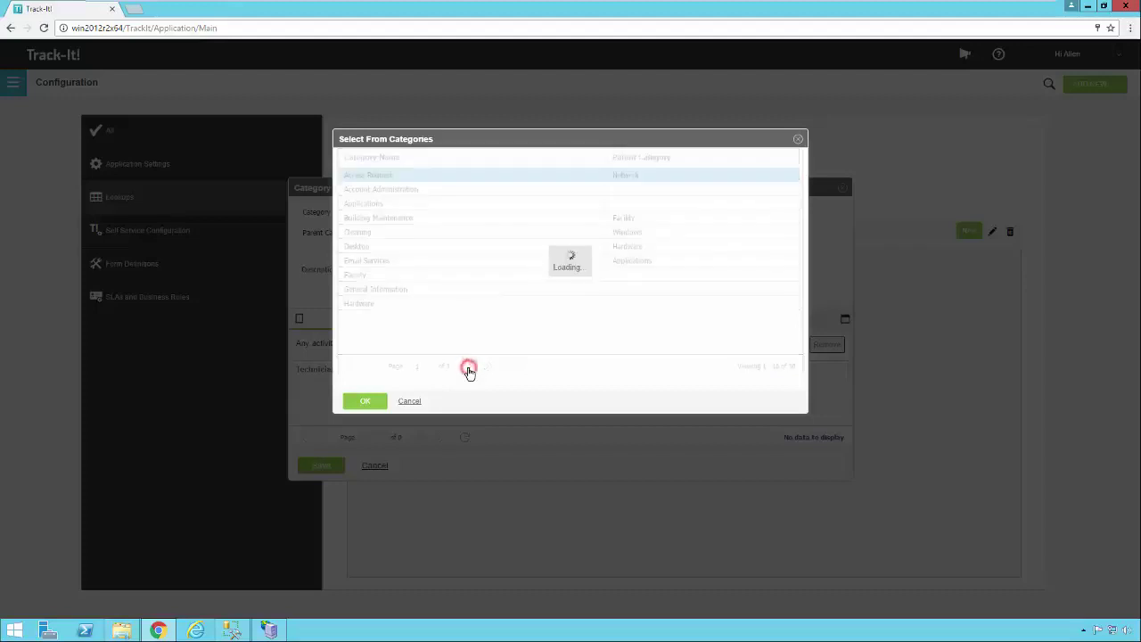
pyautogui.click(469, 366)
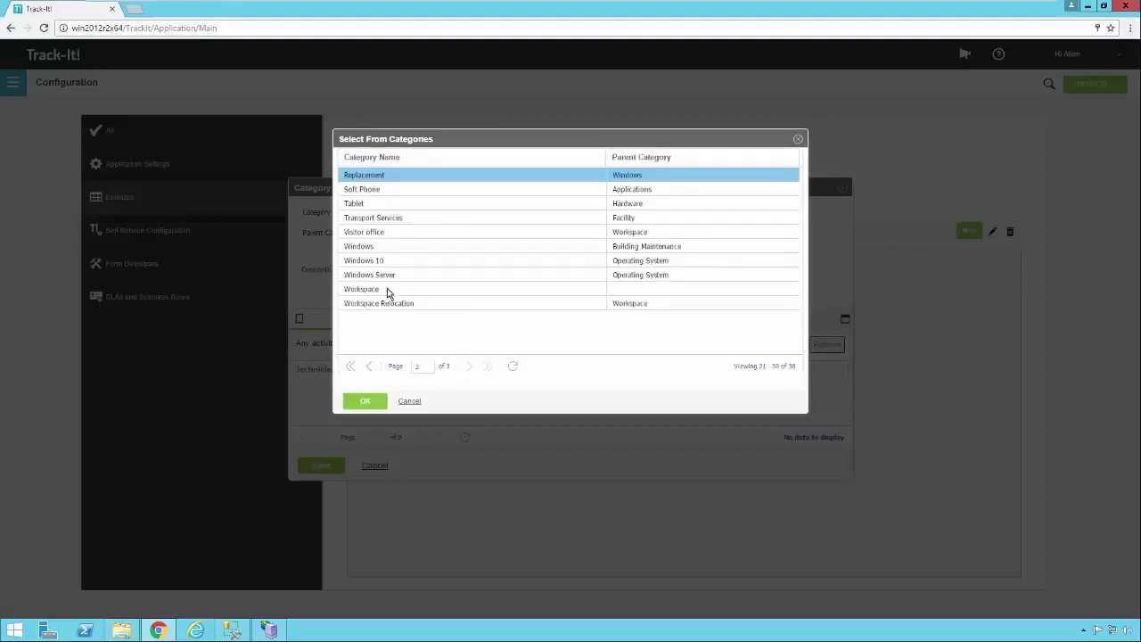
pyautogui.click(379, 289)
pyautogui.click(365, 400)
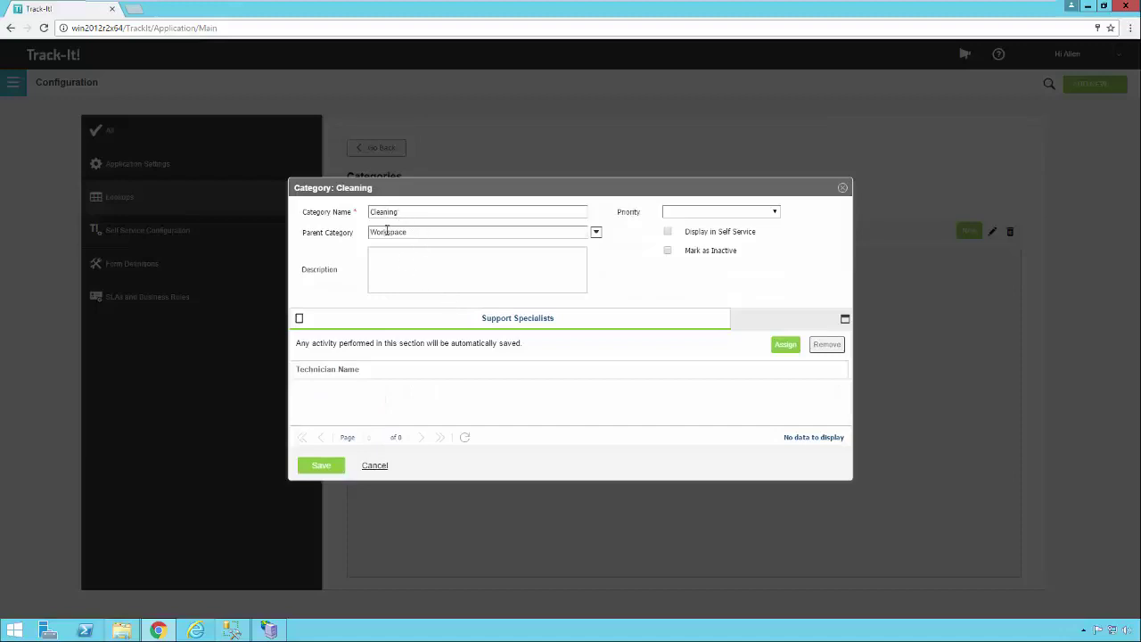
pyautogui.click(321, 465)
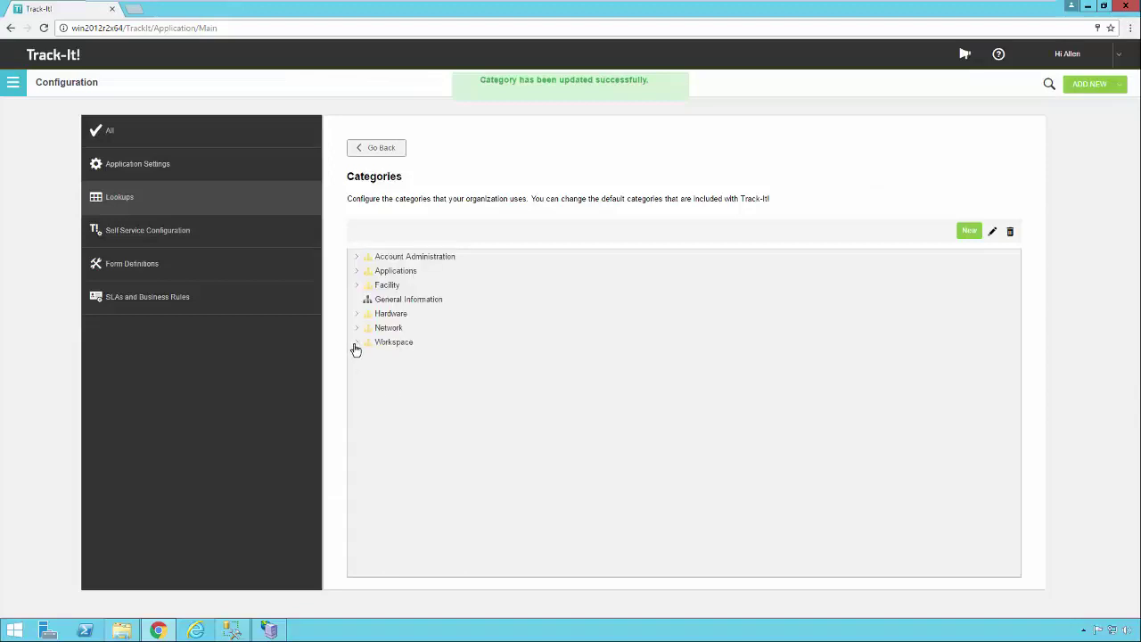
pyautogui.click(355, 344)
pyautogui.click(415, 357)
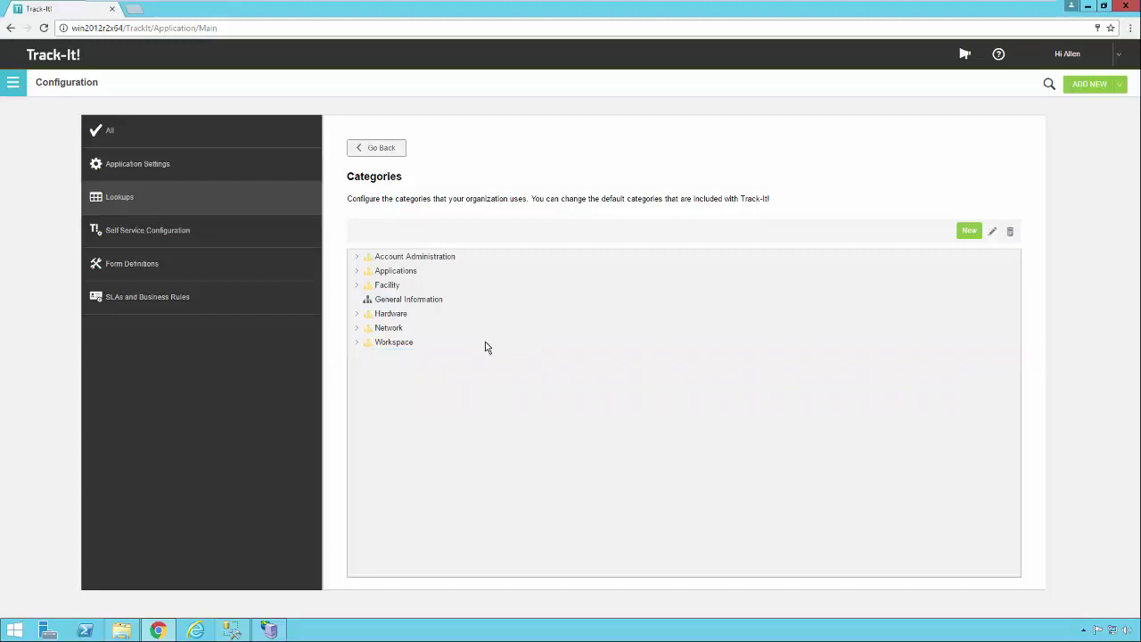
# Start a new ticket and set its category to Replacement under Facility > Building Maintenance > Windows
pyautogui.click(1118, 87)
pyautogui.click(1082, 103)
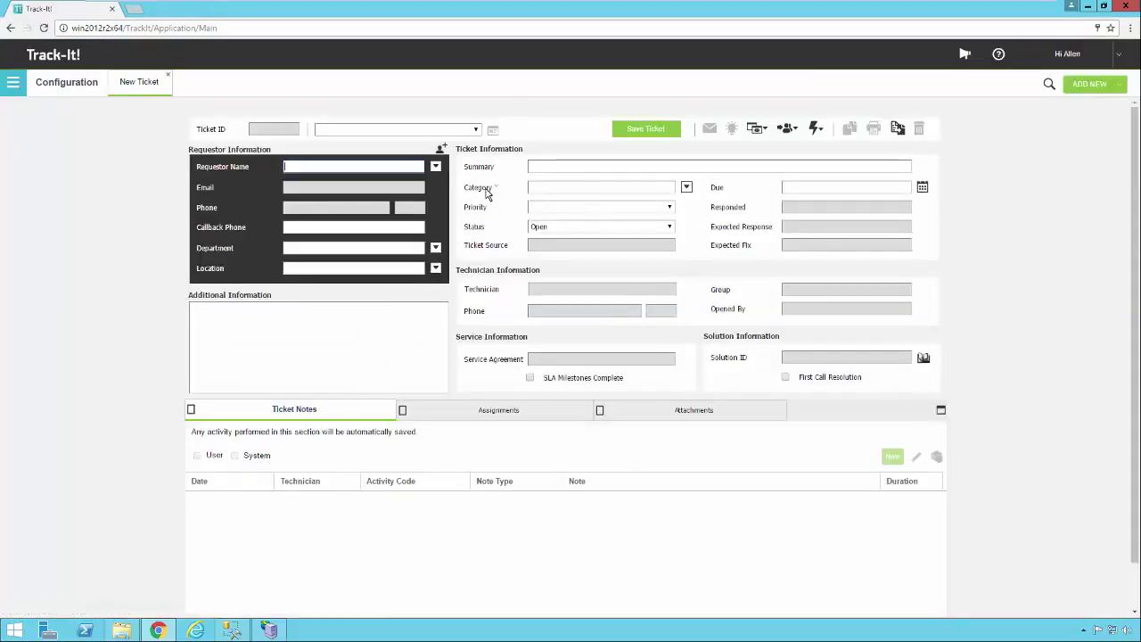
pyautogui.click(685, 188)
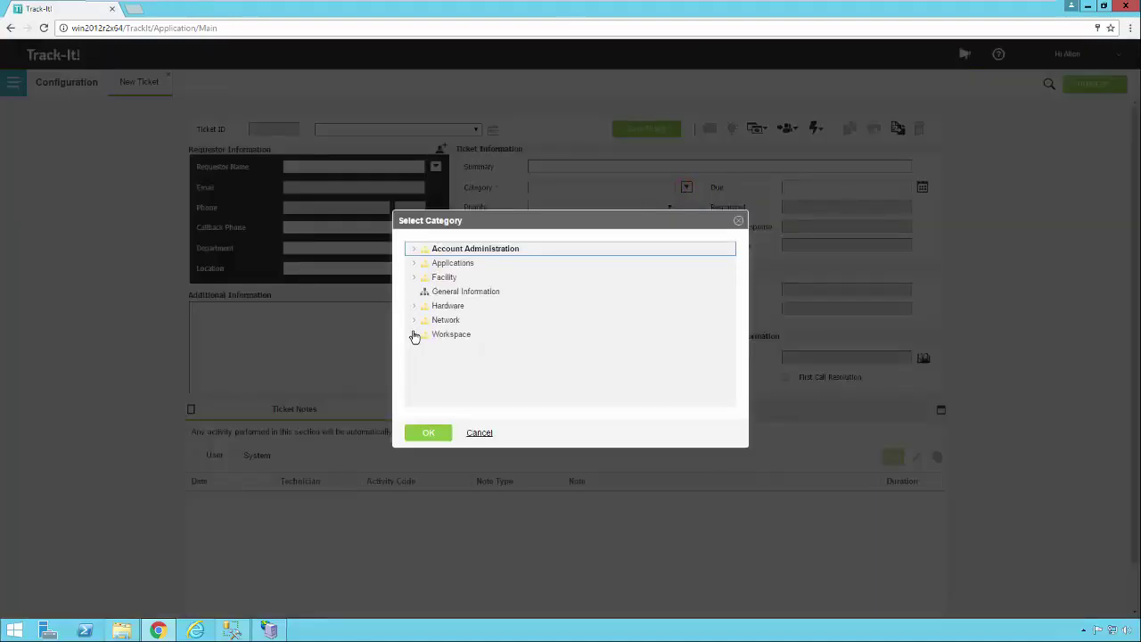
pyautogui.click(416, 278)
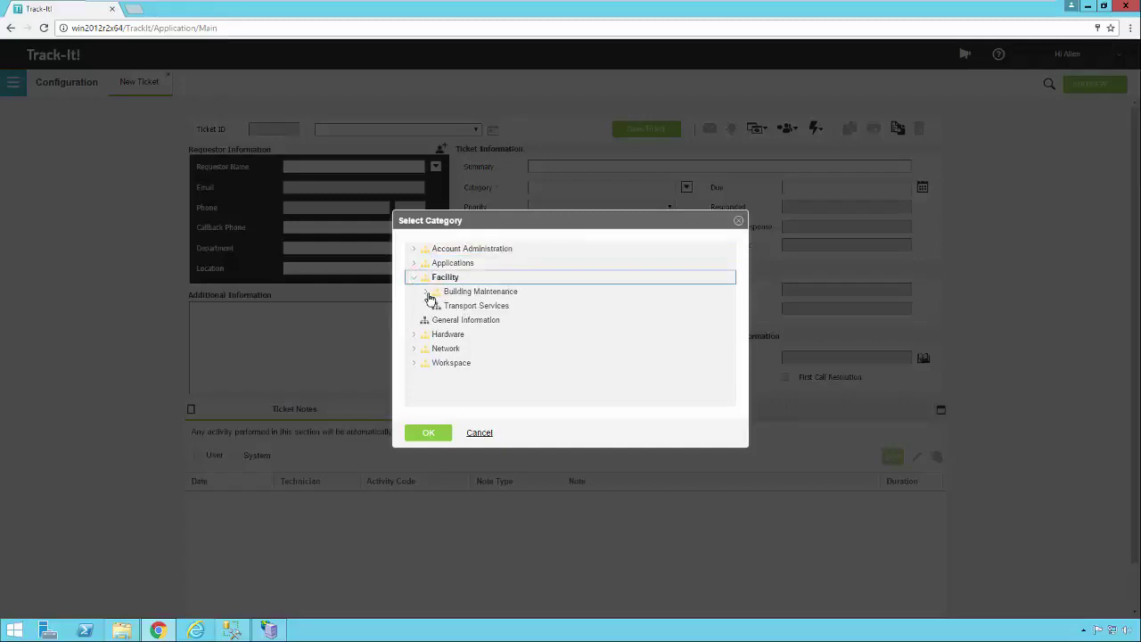
pyautogui.click(425, 292)
pyautogui.click(439, 306)
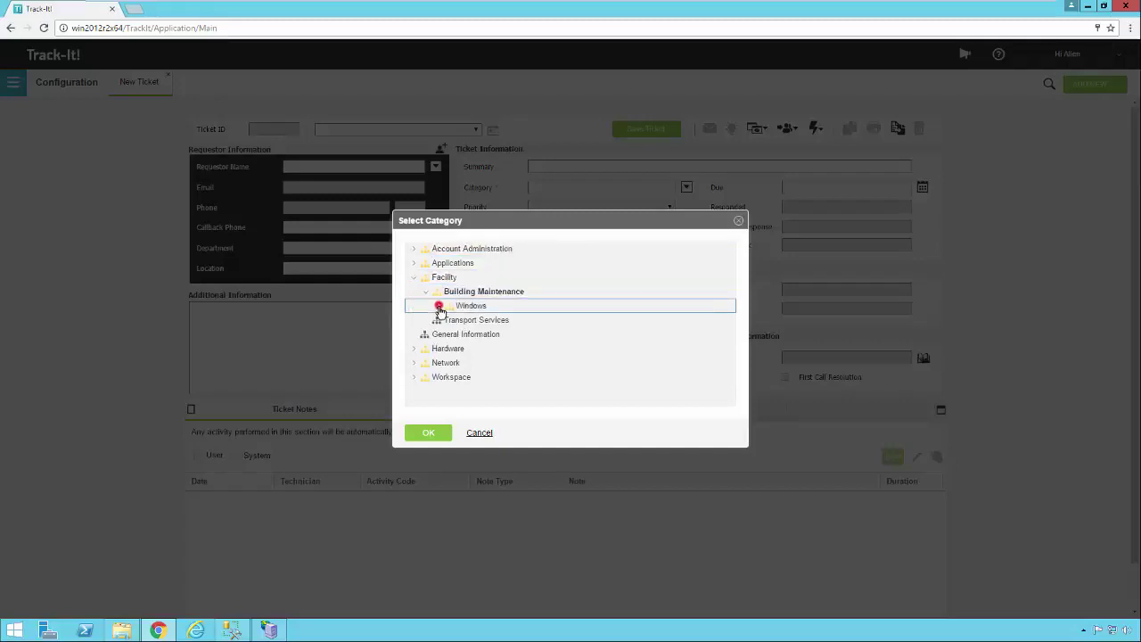
pyautogui.click(472, 320)
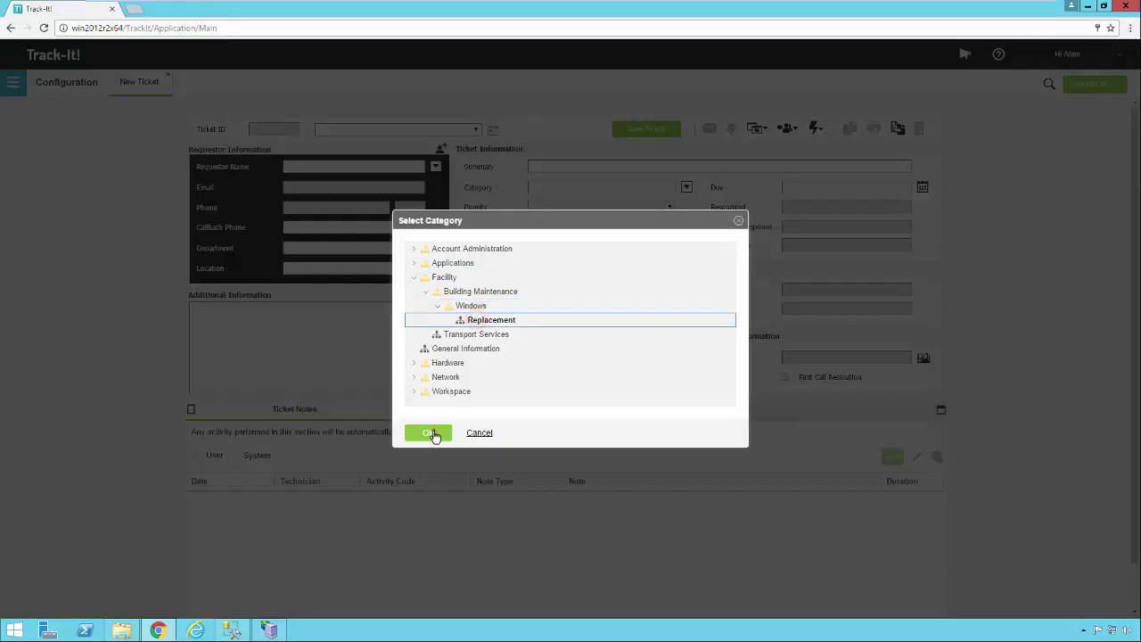
pyautogui.click(431, 432)
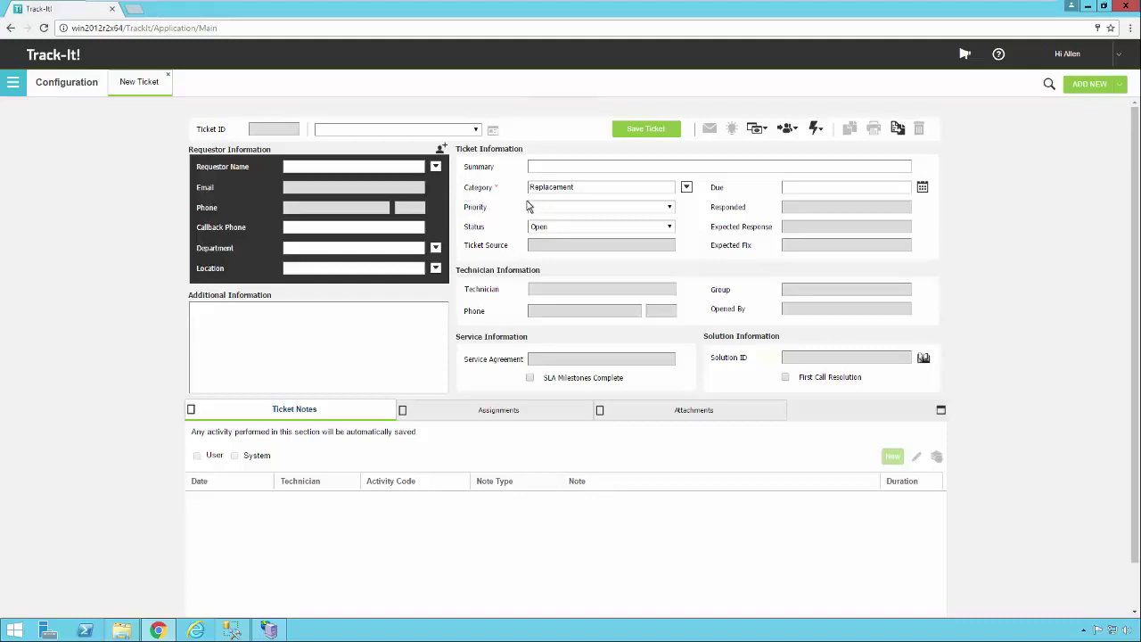
# Reopen the new ticket's category selection and choose Facility > Building Maintenance > Windows > Replacement again
pyautogui.click(685, 187)
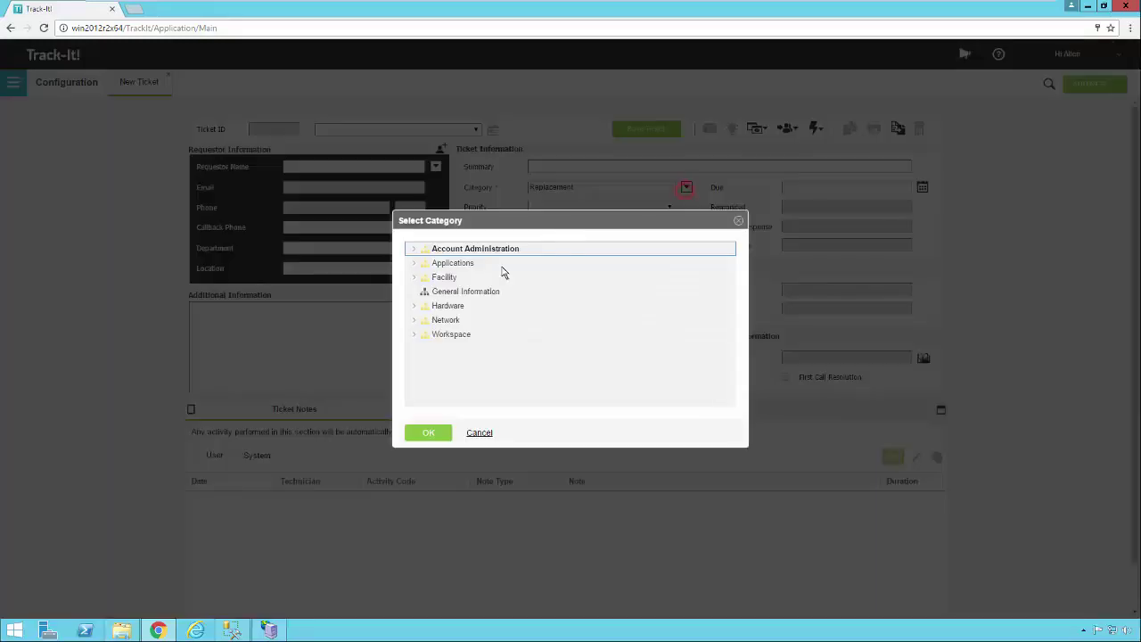
pyautogui.click(415, 279)
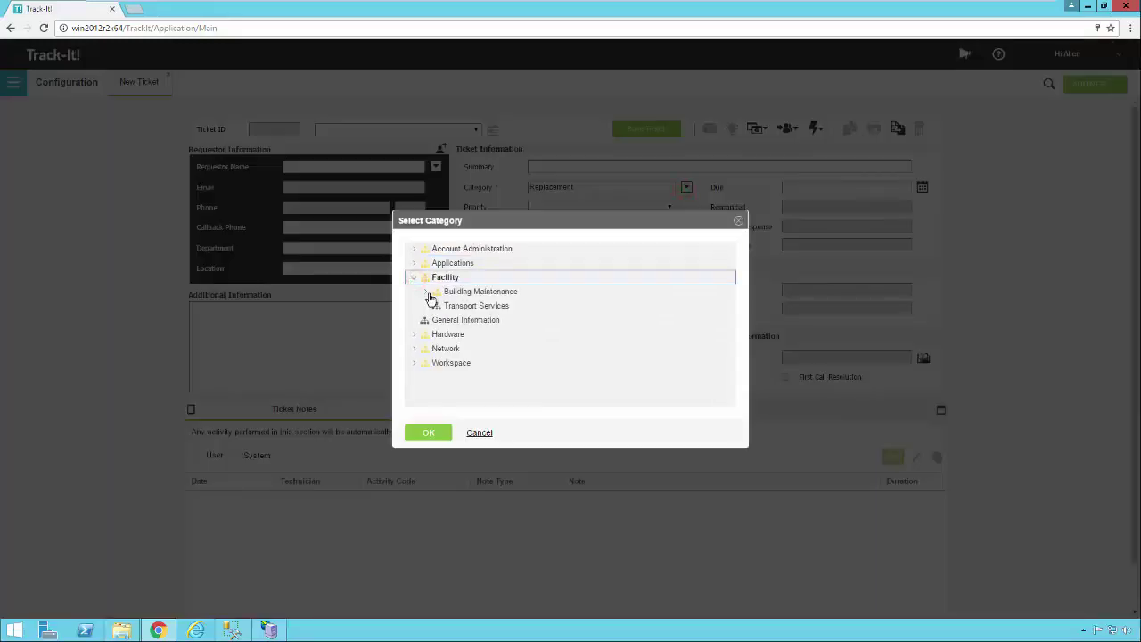
pyautogui.click(426, 292)
pyautogui.click(437, 306)
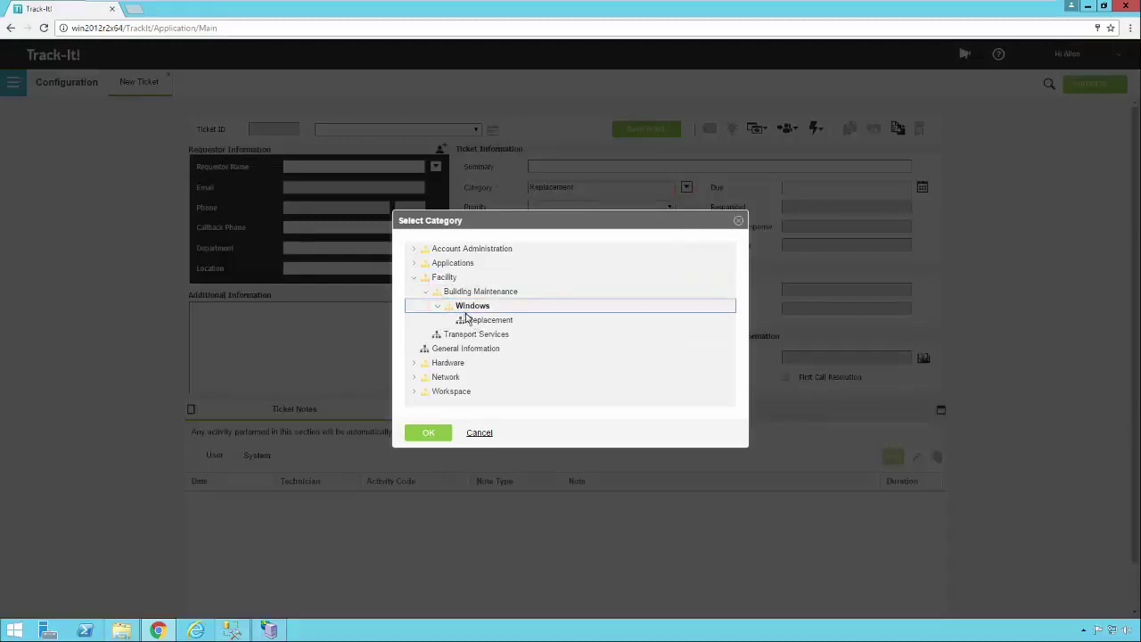
pyautogui.click(479, 321)
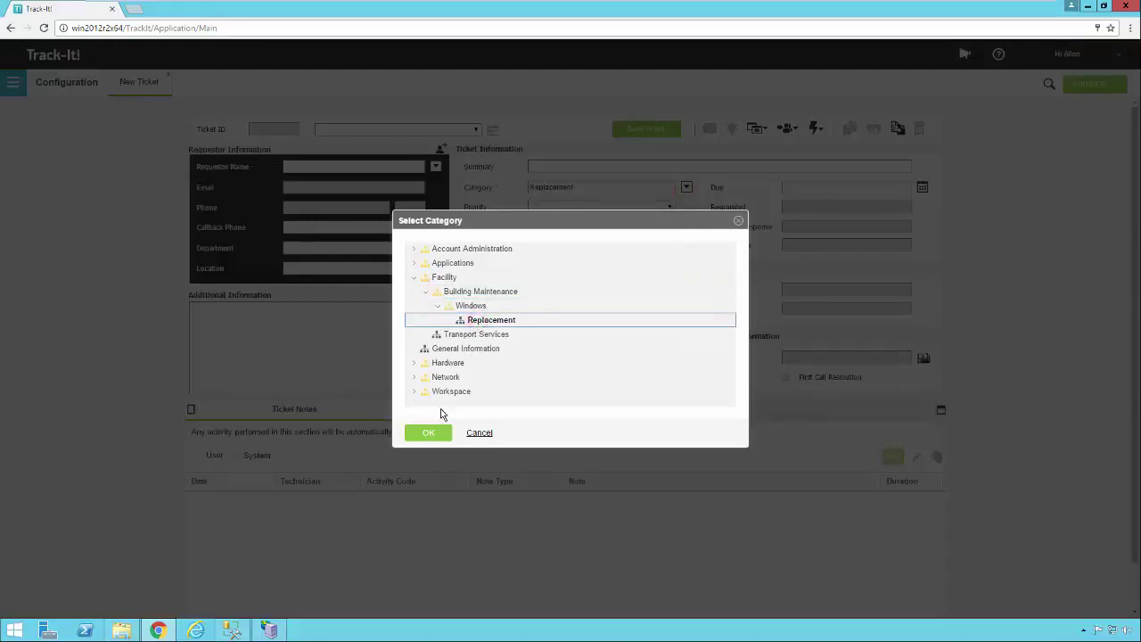
pyautogui.click(434, 432)
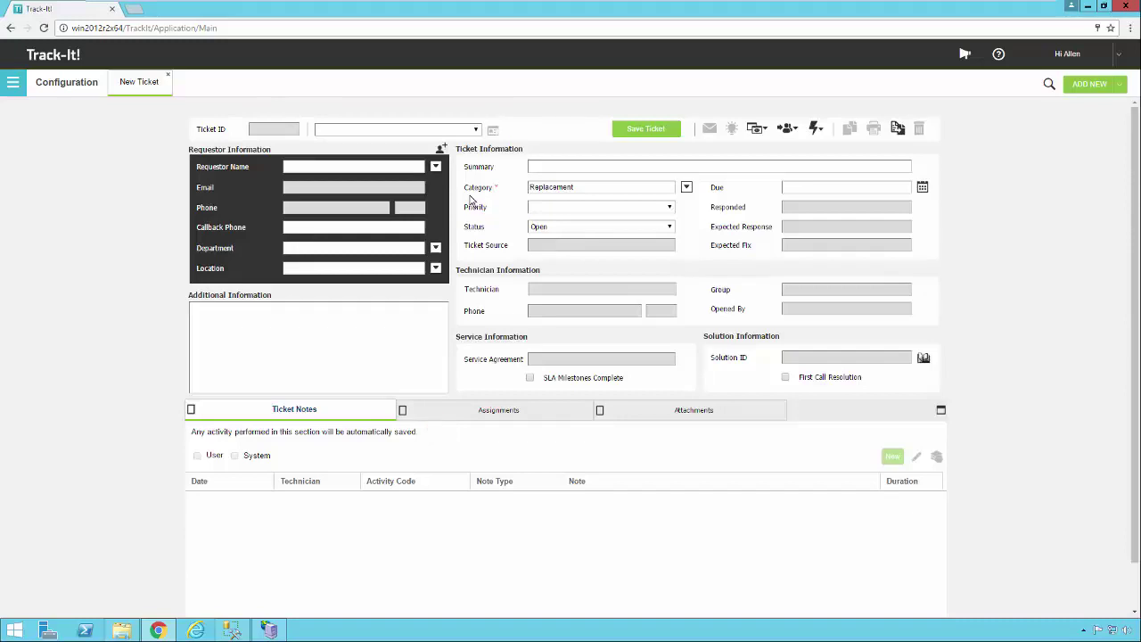